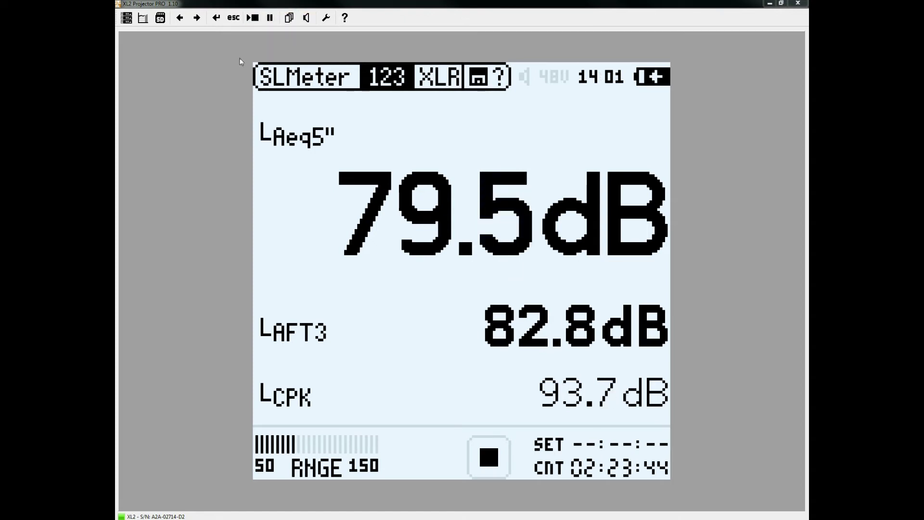
key("Left")
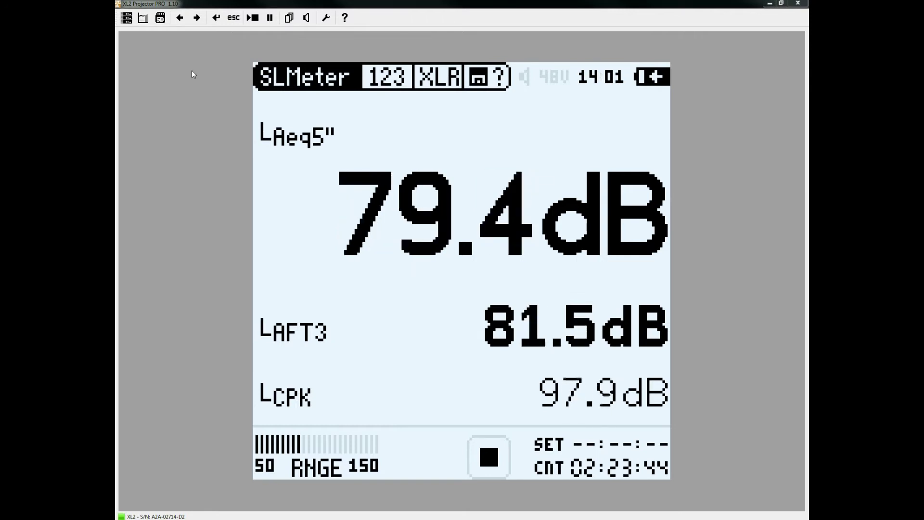
key("Right")
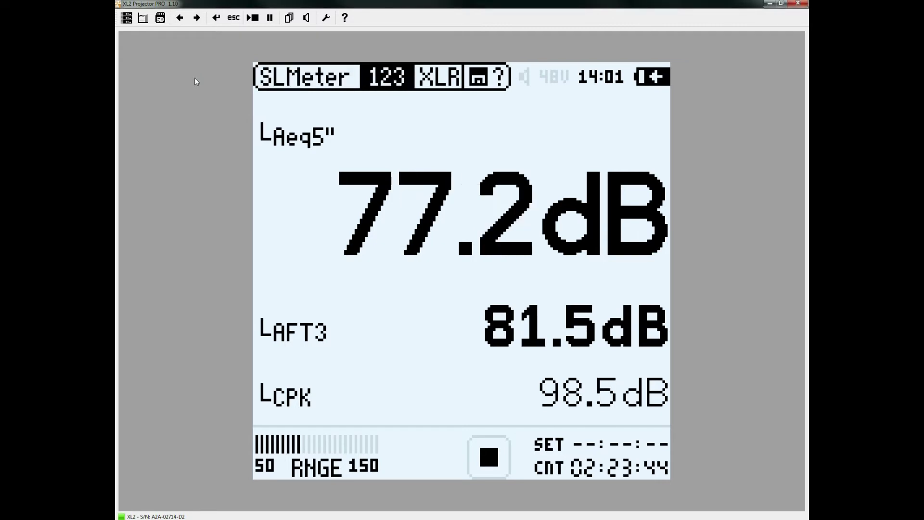
key("Right")
key("Right")
key("Right")
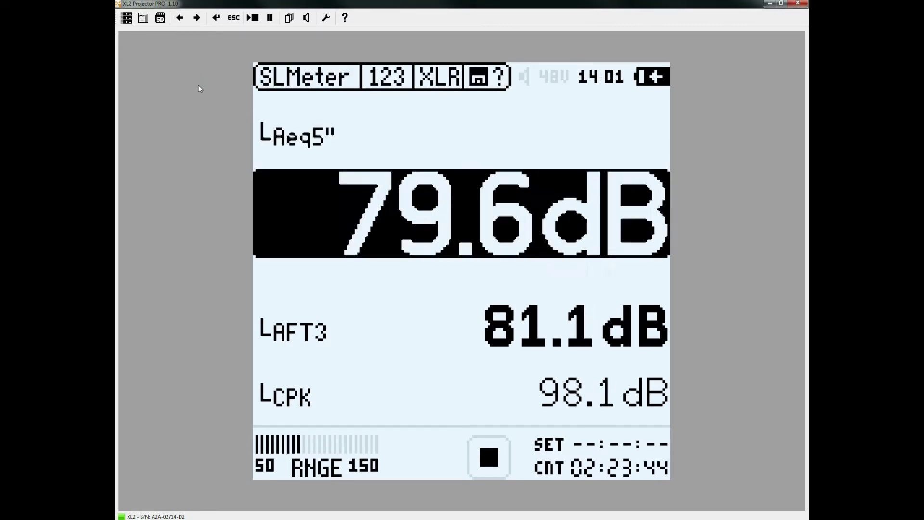
key("Left")
key("Left")
key("Left")
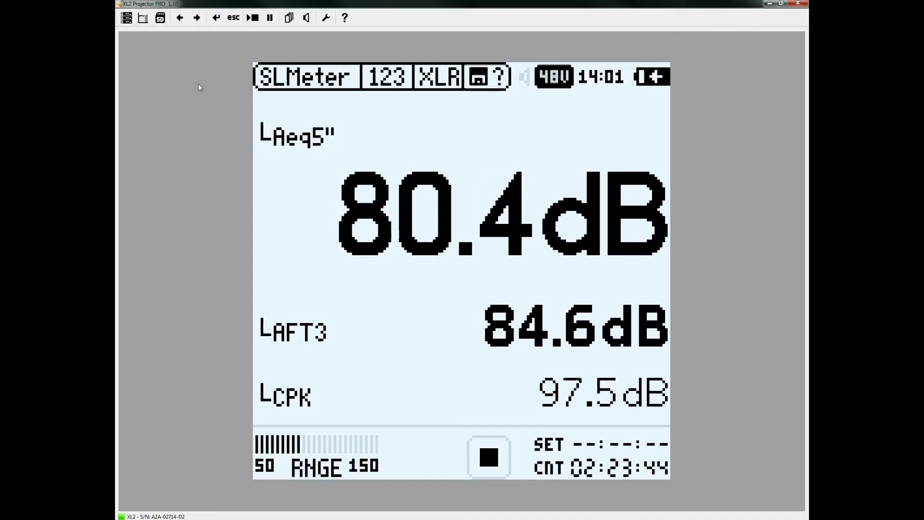
key("Left")
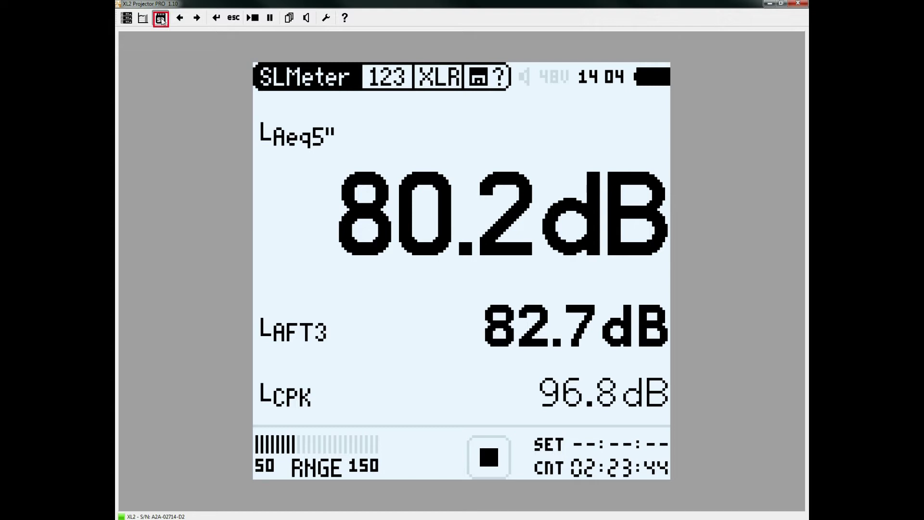
Expose the XL2's SD card as a PC drive and browse to Projects > LiveEvent in Explorer
left_click(161, 19)
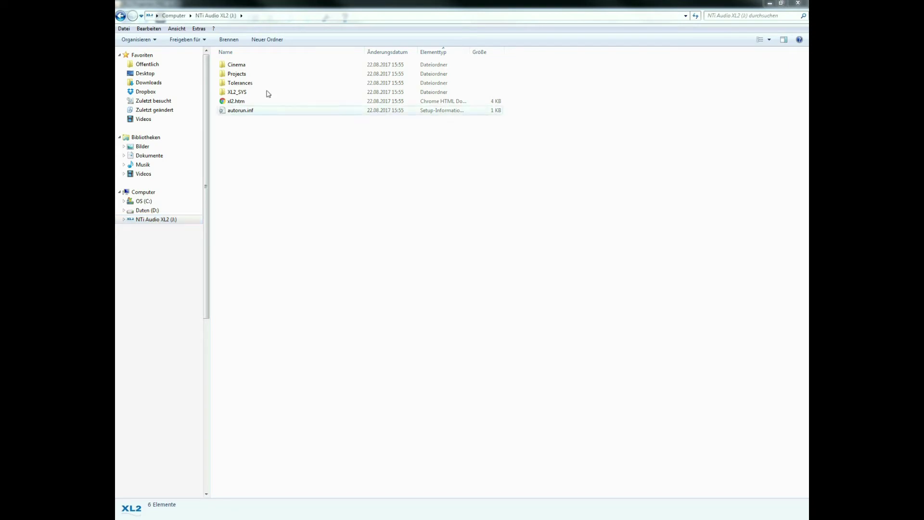
double_click(247, 76)
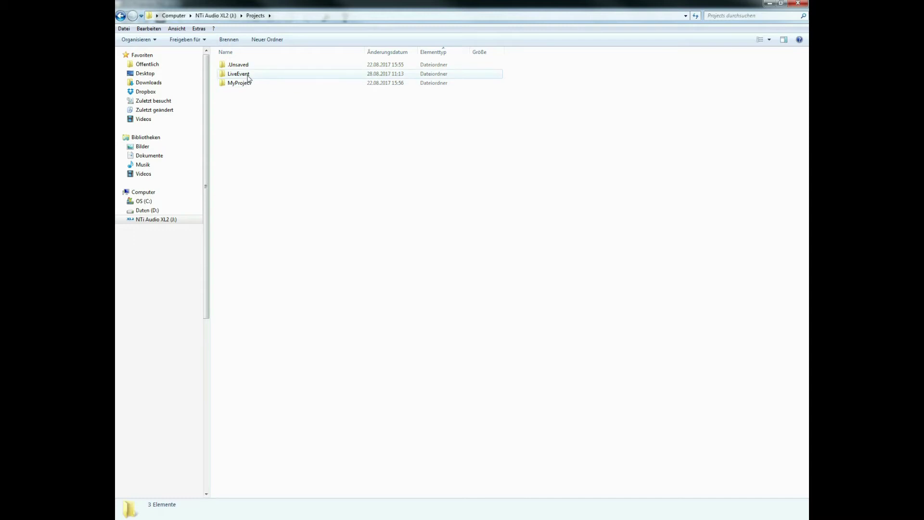
double_click(248, 75)
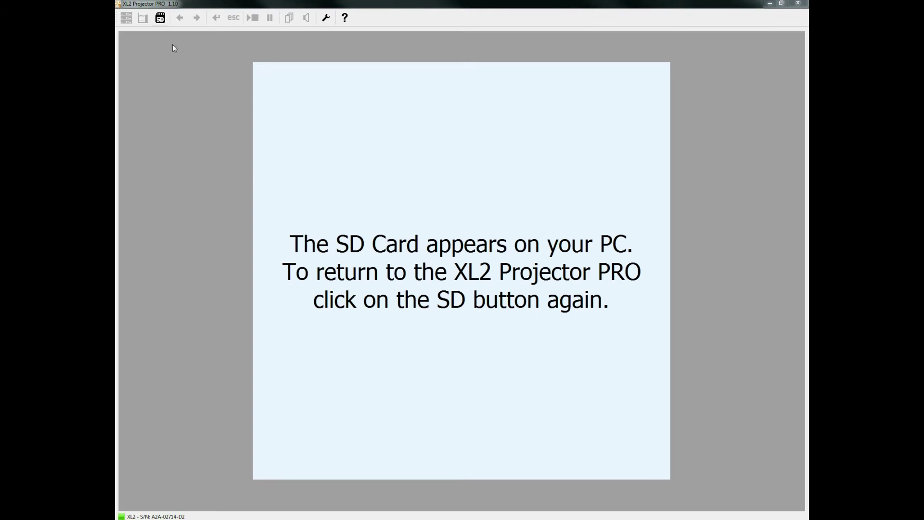
Leave SD mass storage mode so the XL2 reconnects and live SLMeter readings resume
left_click(161, 22)
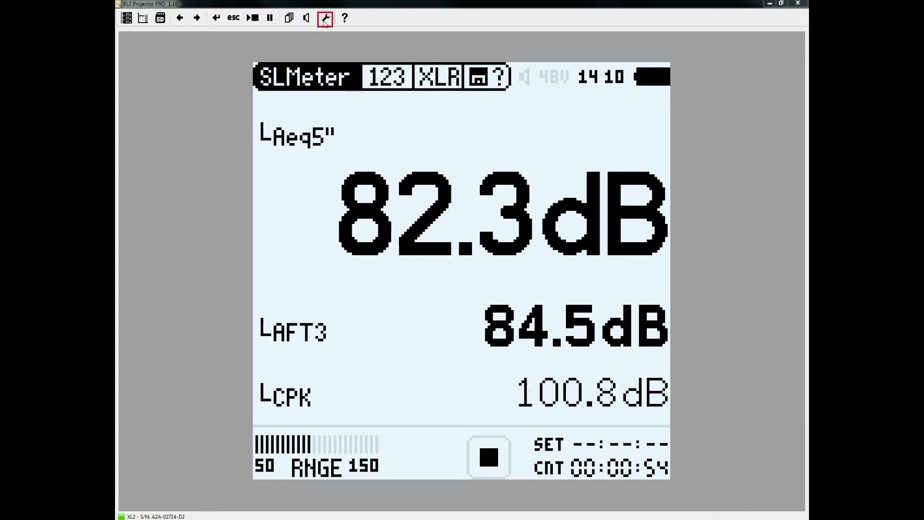
Set the SD Card Access Mode preference to Integrated File Viewer
left_click(326, 19)
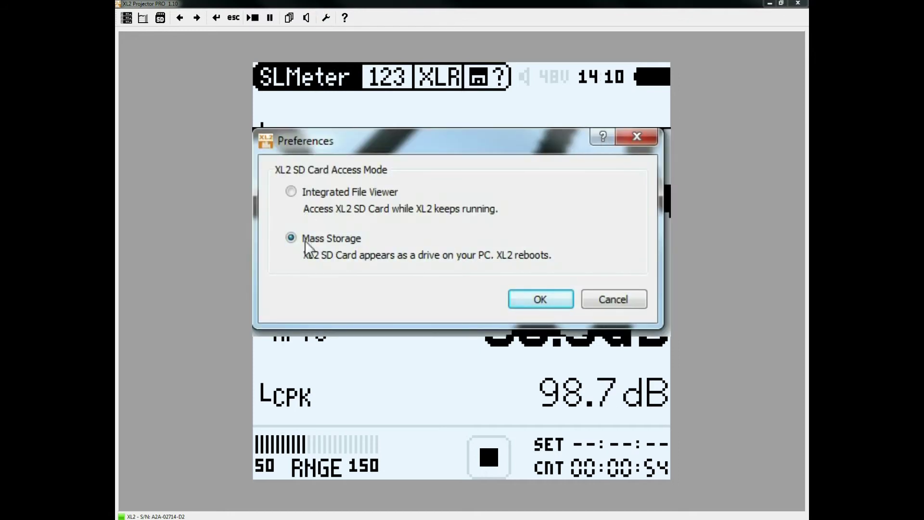
left_click(315, 196)
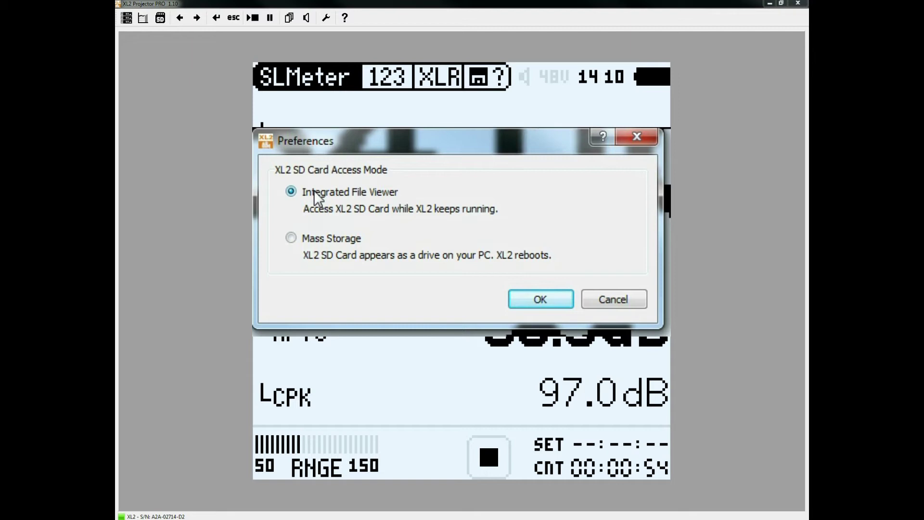
left_click(540, 299)
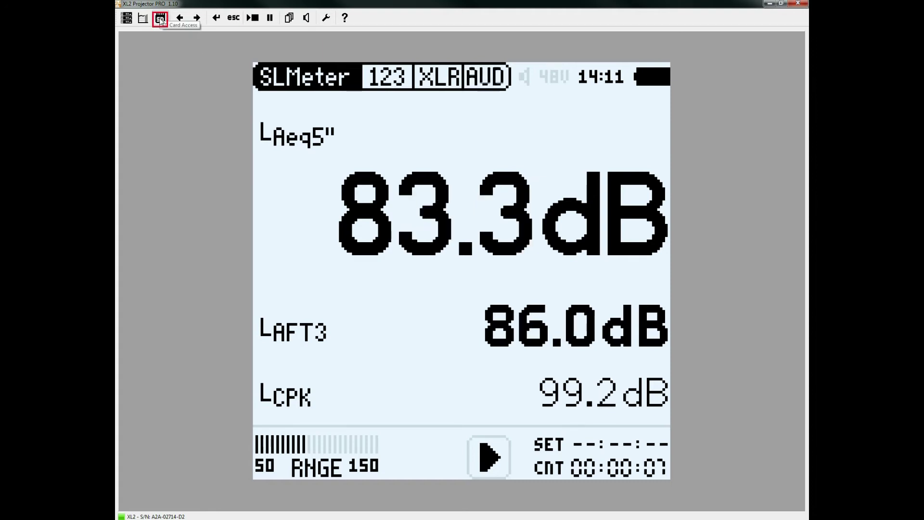
Save the three 2017-08-28 files from the card's Projects > LiveEvent folder to the Desktop
left_click(161, 19)
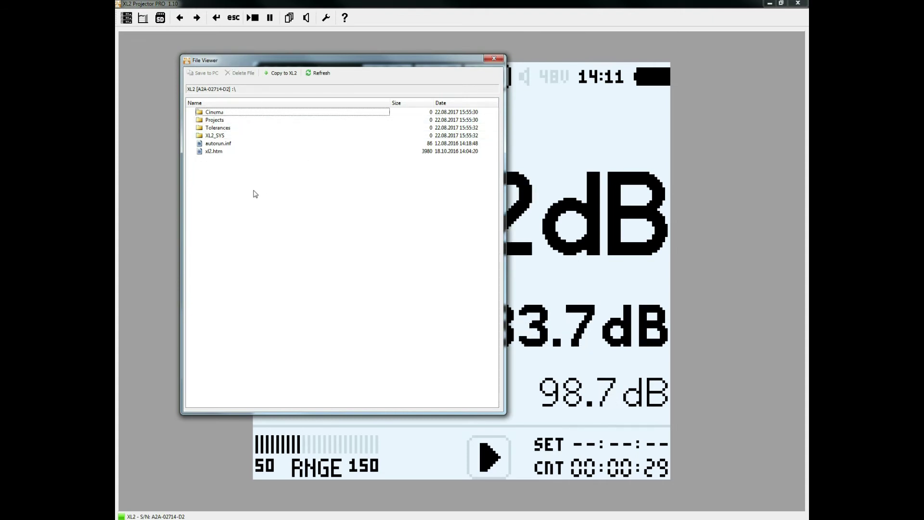
double_click(212, 121)
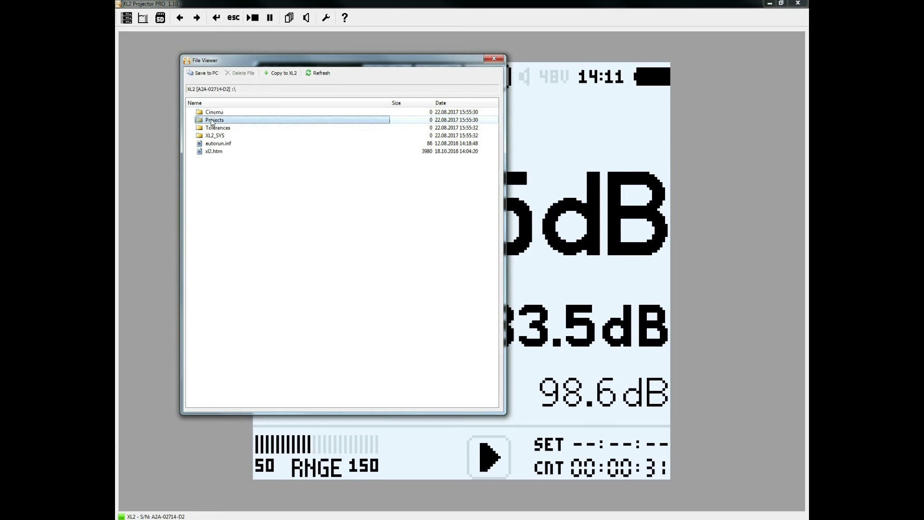
double_click(214, 129)
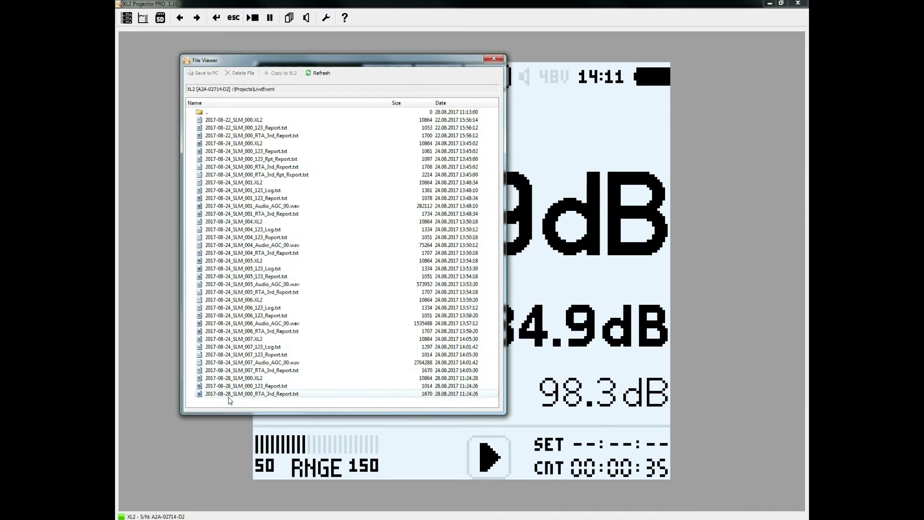
left_click(234, 393)
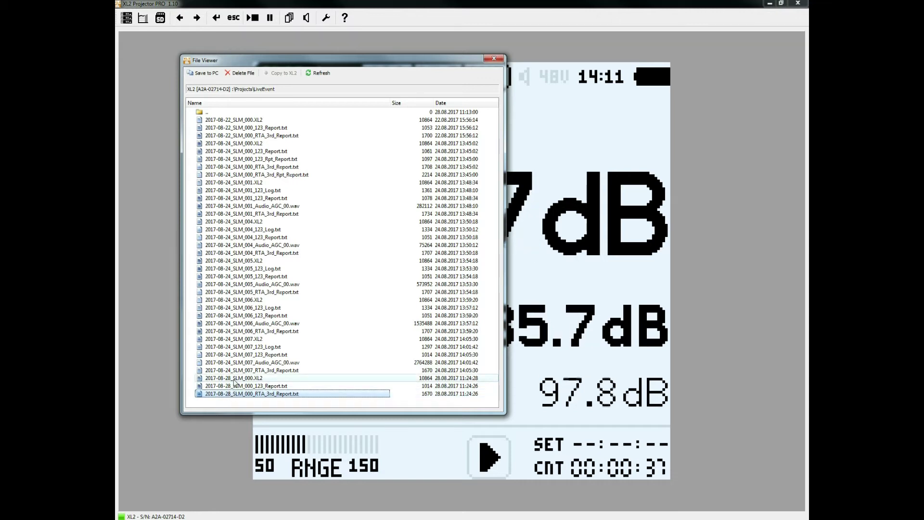
left_click(234, 379, "shift")
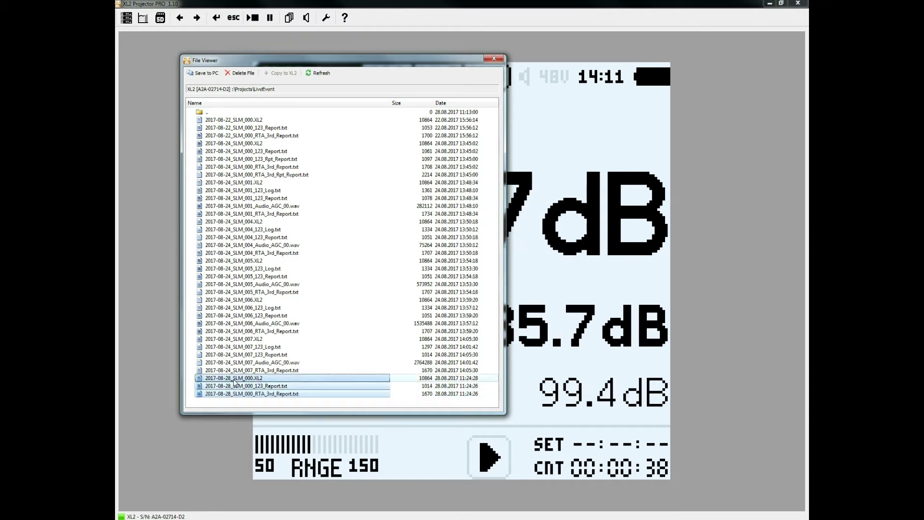
left_click(204, 73)
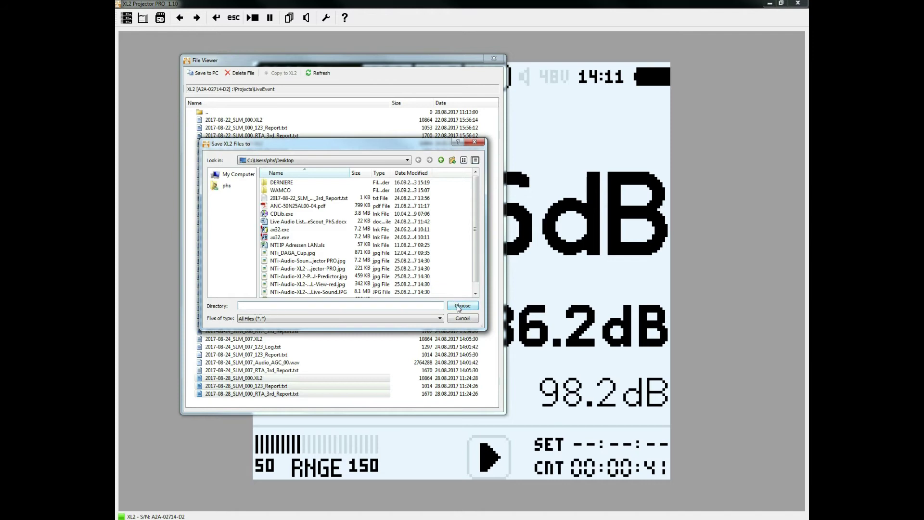
left_click(461, 305)
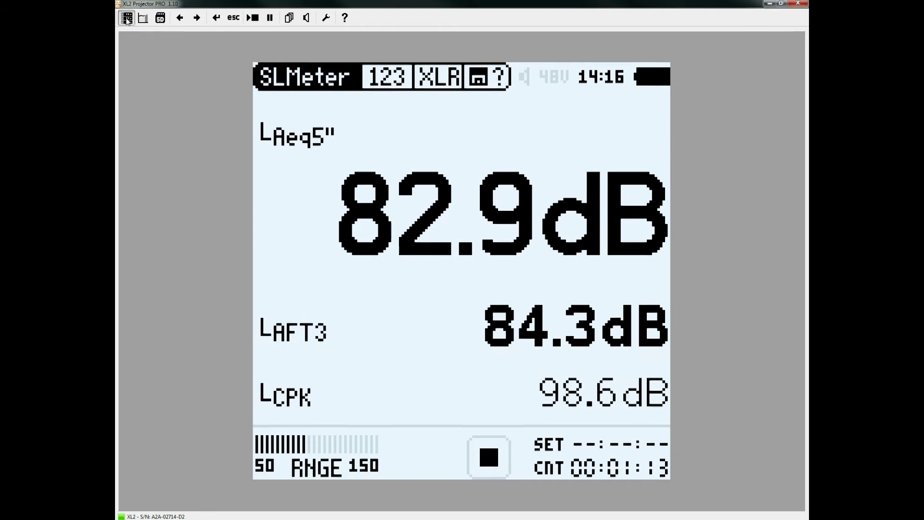
Show XL View with LAeq60', LAF and LCpk against 100, 125 and 135 dB limits
left_click(127, 19)
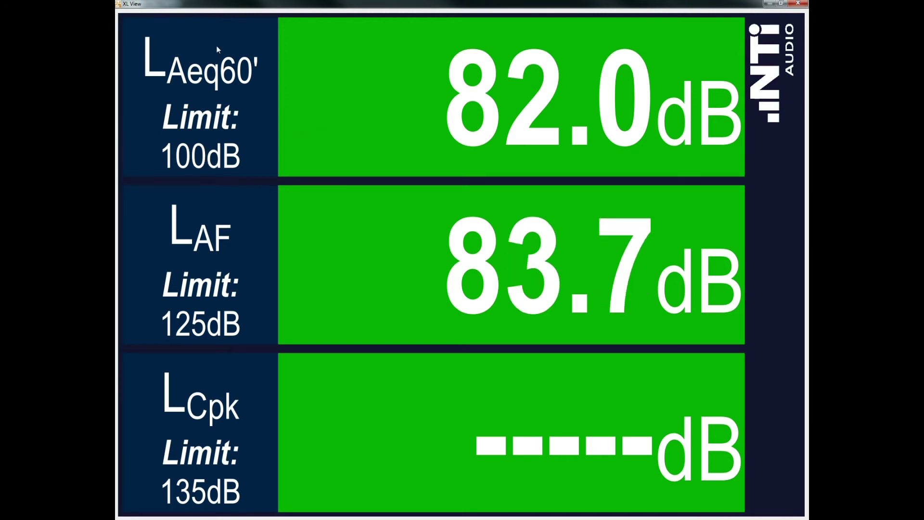
Set XL View's second and third levels to none, leaving only LAeq60'
double_click(208, 72)
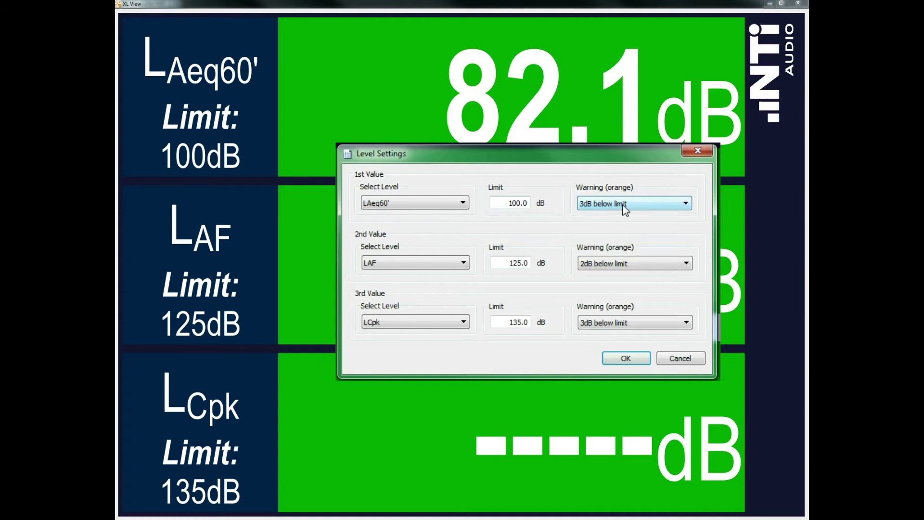
left_click(427, 262)
left_click(412, 275)
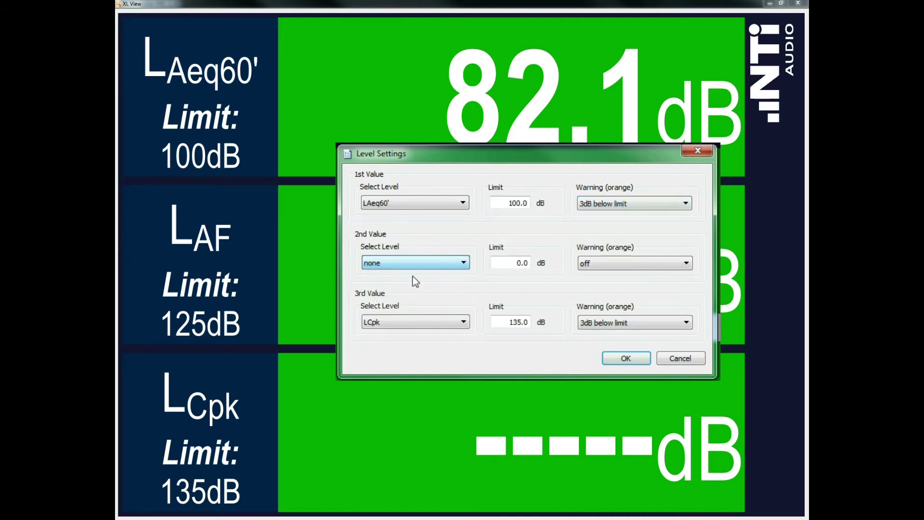
left_click(420, 320)
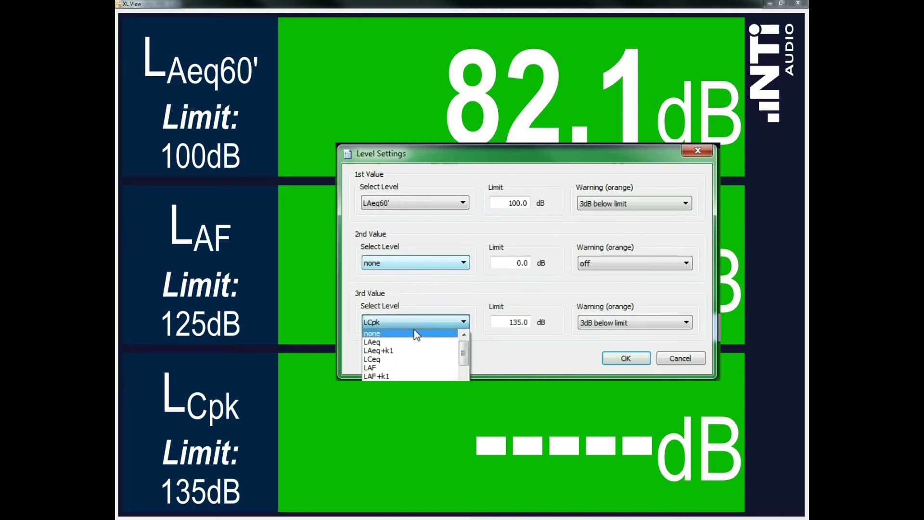
left_click(416, 334)
left_click(618, 357)
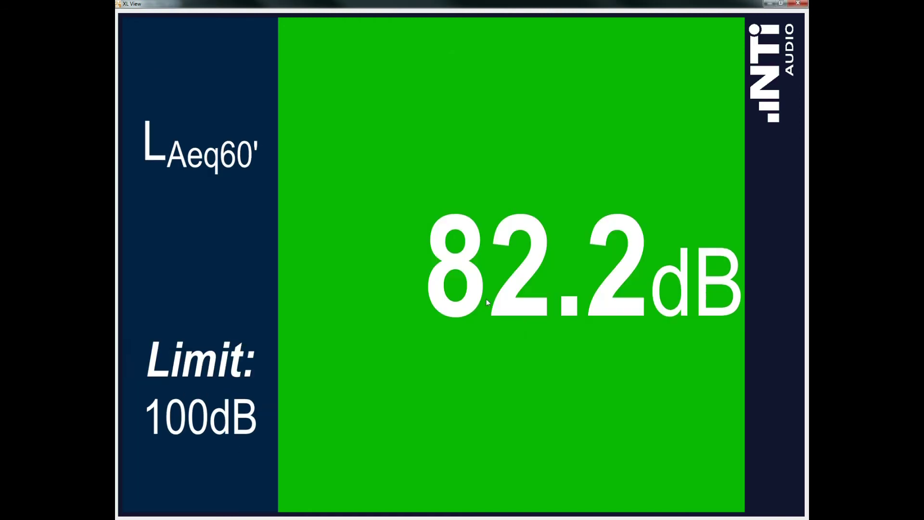
Restore LAF as XL View's second displayed level
double_click(225, 204)
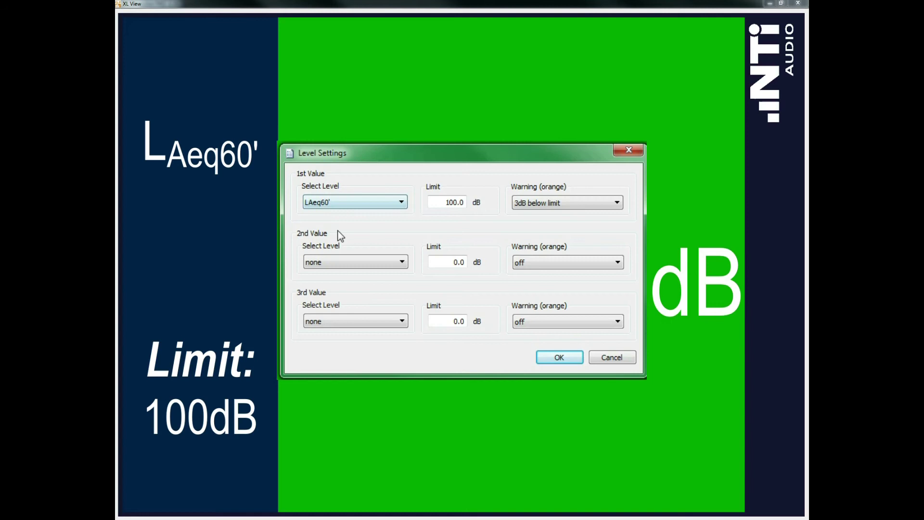
left_click(341, 263)
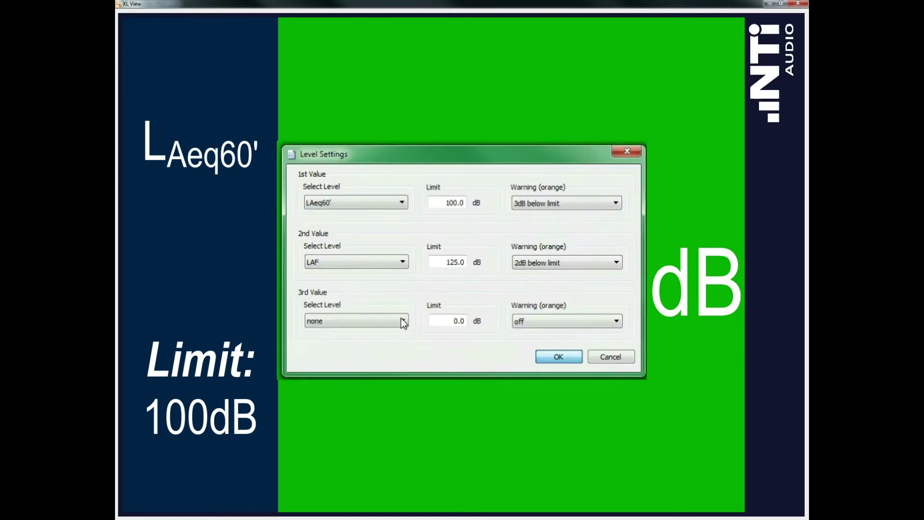
key("Return")
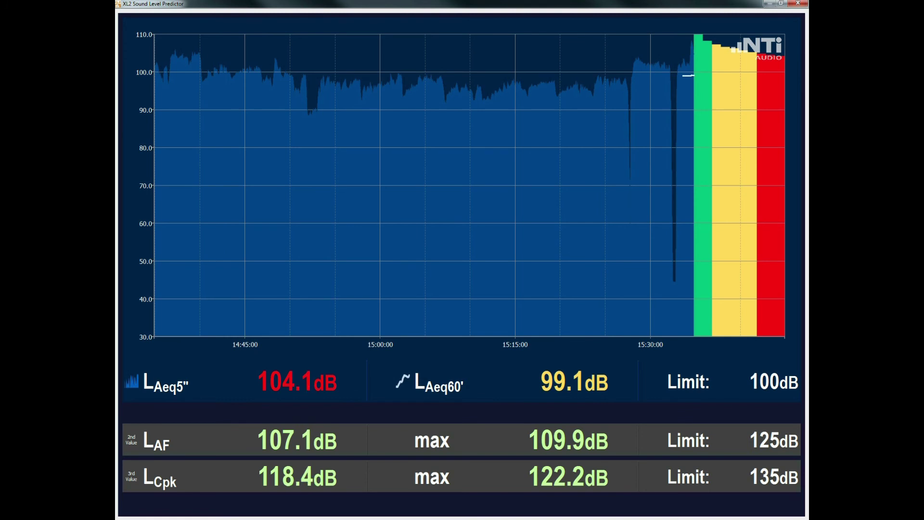
Close the XL2 Sound Level Predictor window
left_click(796, 4)
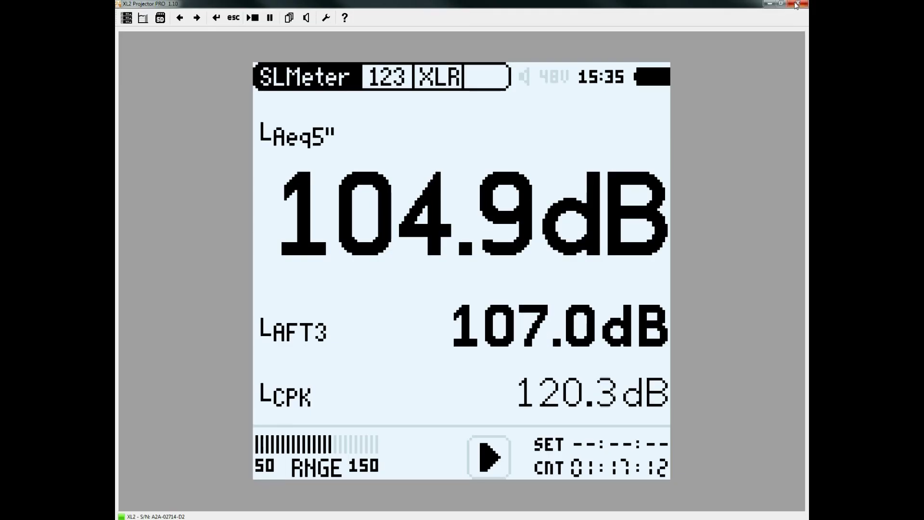